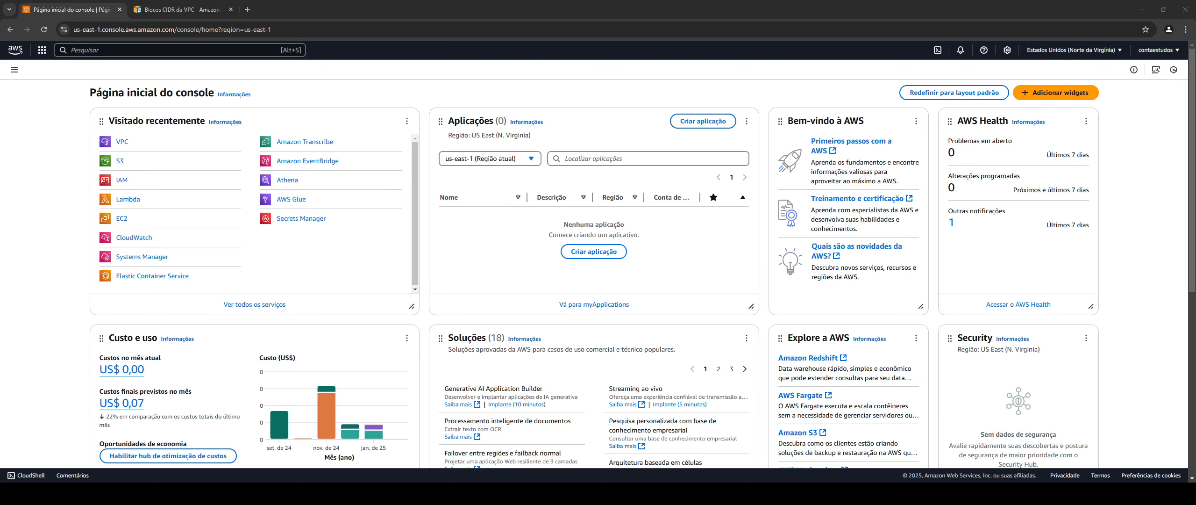
Search the AWS services for vpc and open the VPC console
{"action": "left_click", "coordinate": [156, 45]}
{"action": "type", "text": "vpc"}
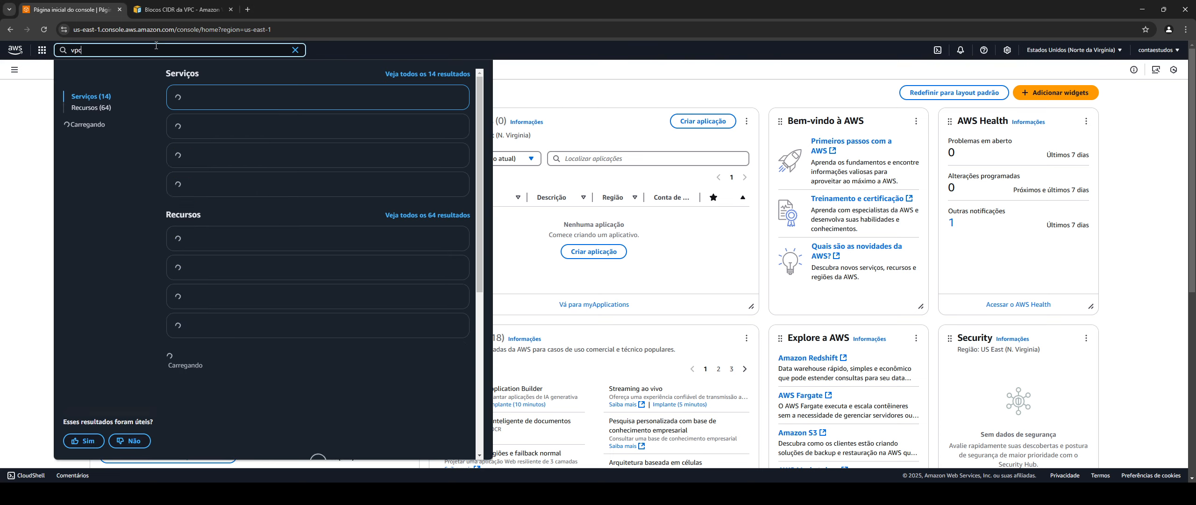
{"action": "left_click", "coordinate": [206, 98]}
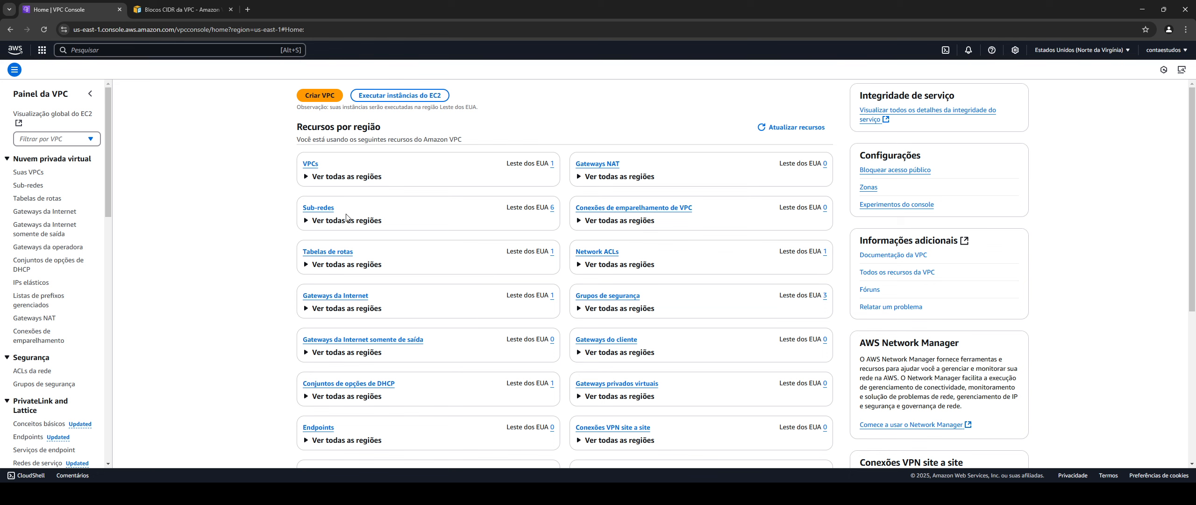
Look through the VPC console's list of network, security and firewall features
{"action": "scroll", "coordinate": [538, 292], "scroll_direction": "down", "scroll_amount": 3}
{"action": "scroll", "coordinate": [538, 292], "scroll_direction": "down", "scroll_amount": 2}
{"action": "scroll", "coordinate": [538, 292], "scroll_direction": "up", "scroll_amount": 5}
{"action": "scroll", "coordinate": [50, 380], "scroll_direction": "down", "scroll_amount": 3}
{"action": "scroll", "coordinate": [50, 379], "scroll_direction": "down", "scroll_amount": 2}
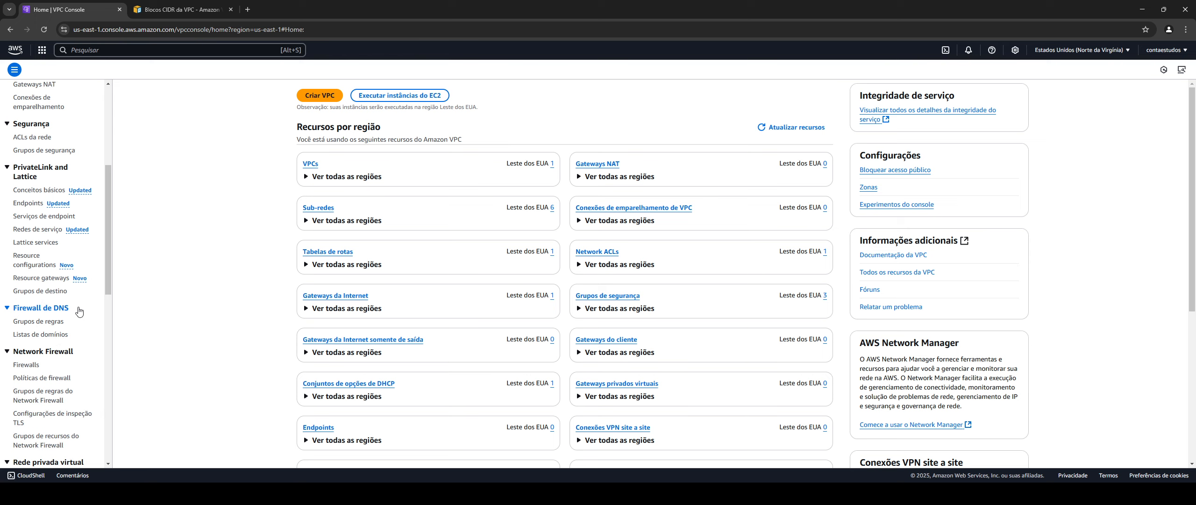
{"action": "scroll", "coordinate": [79, 310], "scroll_direction": "up", "scroll_amount": 5}
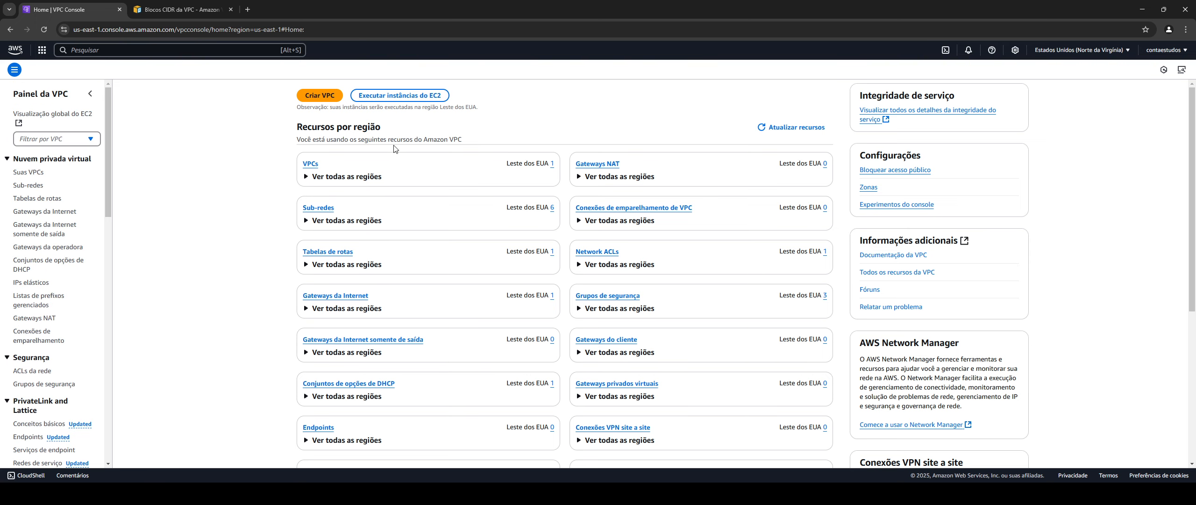
Start creating a VPC with the "Somente VPC" option and name it vpc-demo
{"action": "left_click", "coordinate": [315, 102]}
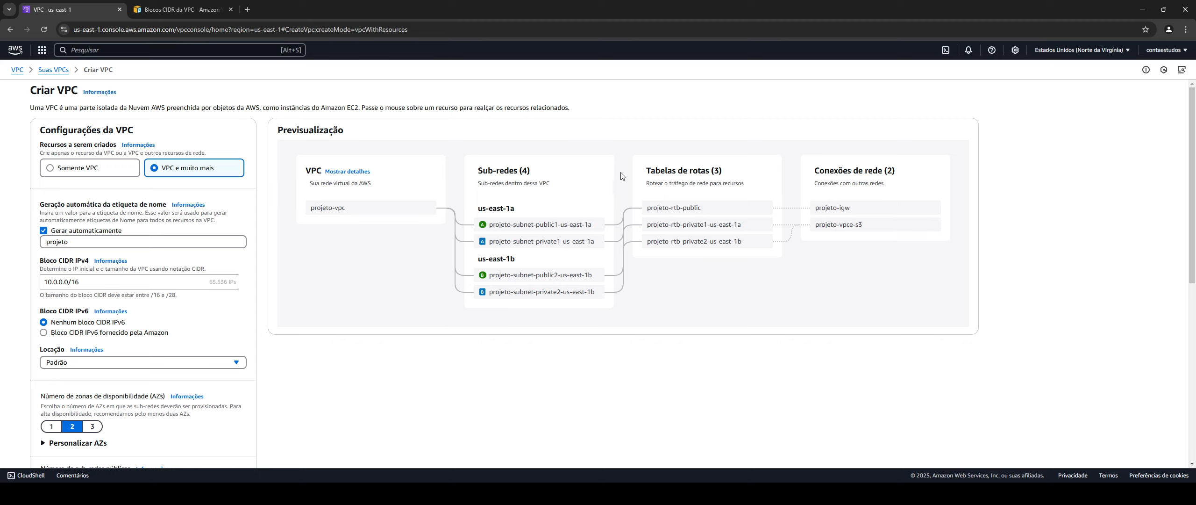
{"action": "left_click", "coordinate": [78, 172]}
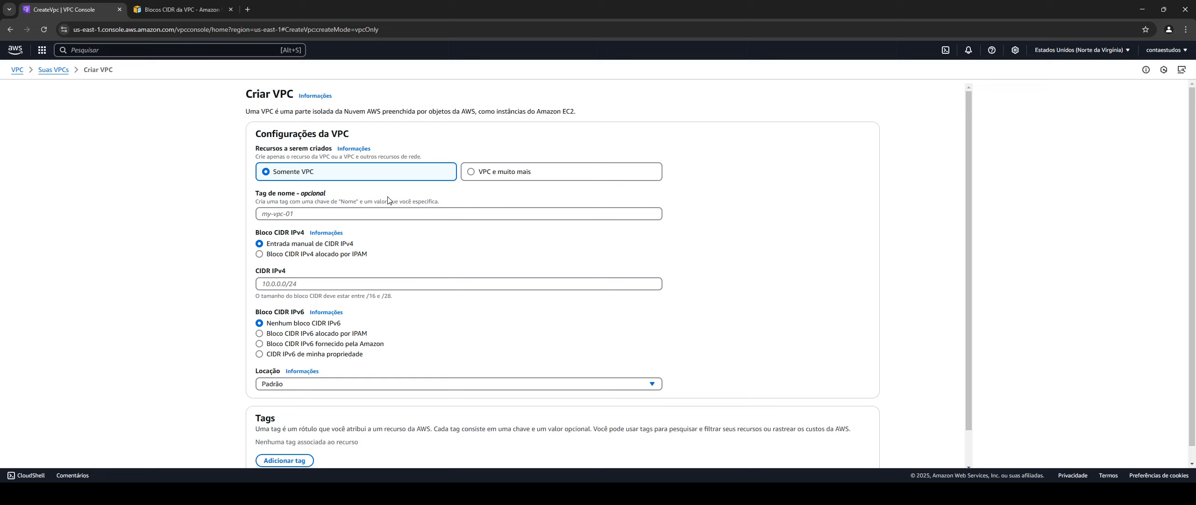
{"action": "left_click", "coordinate": [315, 214]}
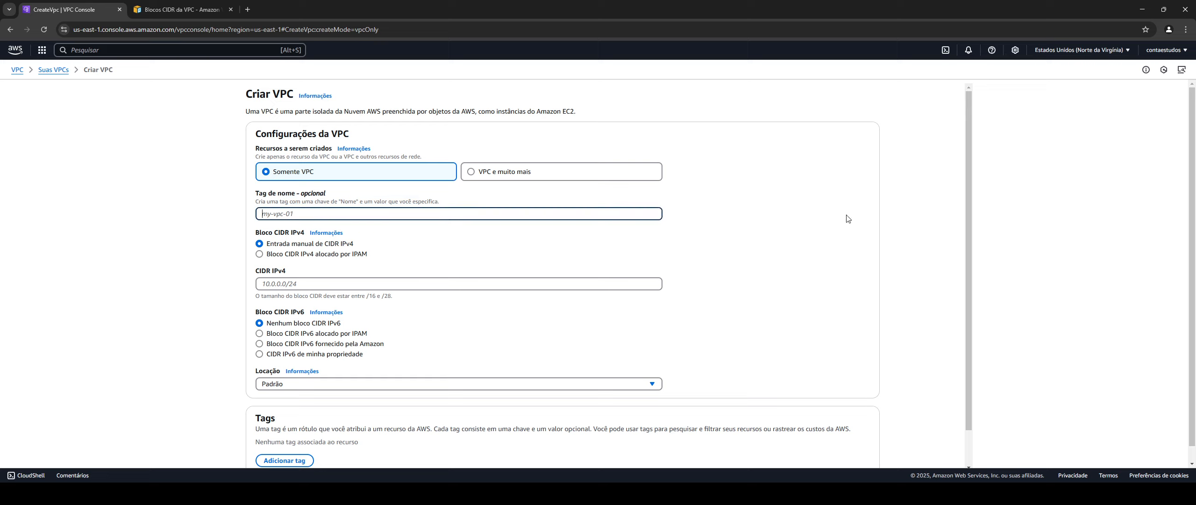
{"action": "type", "text": "vpc"}
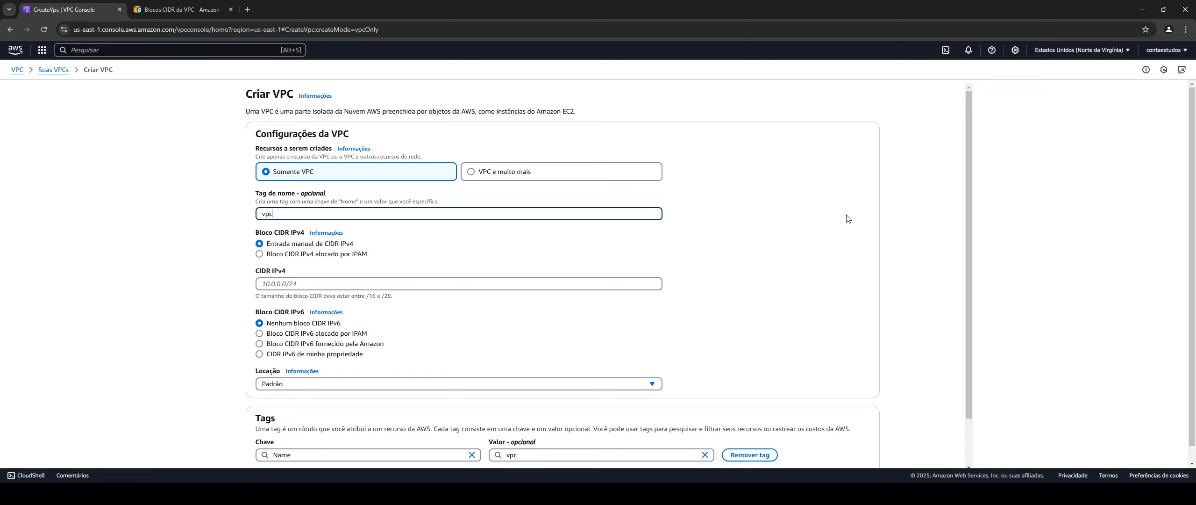
{"action": "type", "text": "-demo"}
{"action": "left_click", "coordinate": [467, 251]}
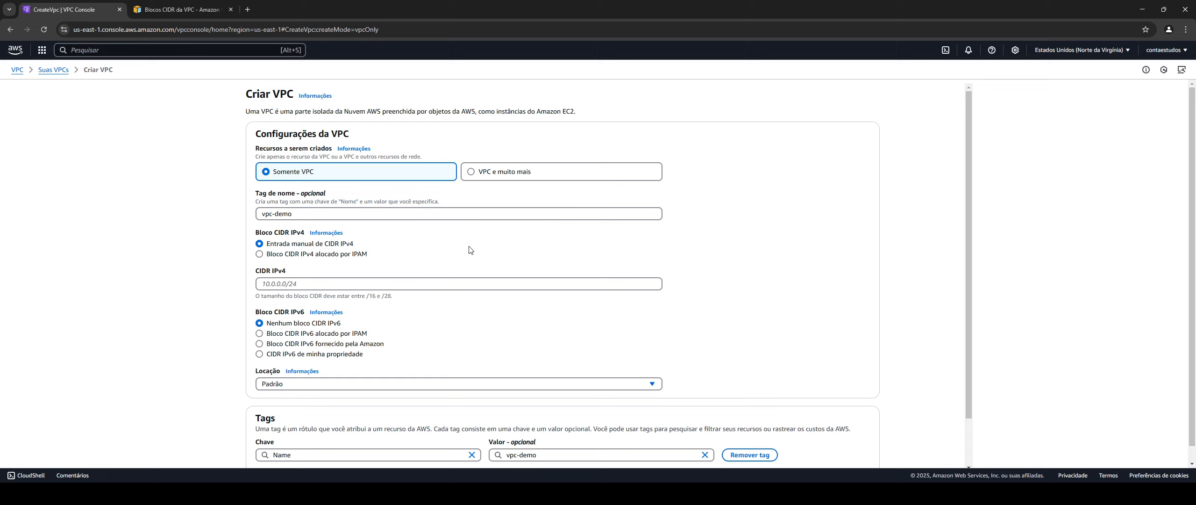
{"action": "left_click", "coordinate": [327, 215]}
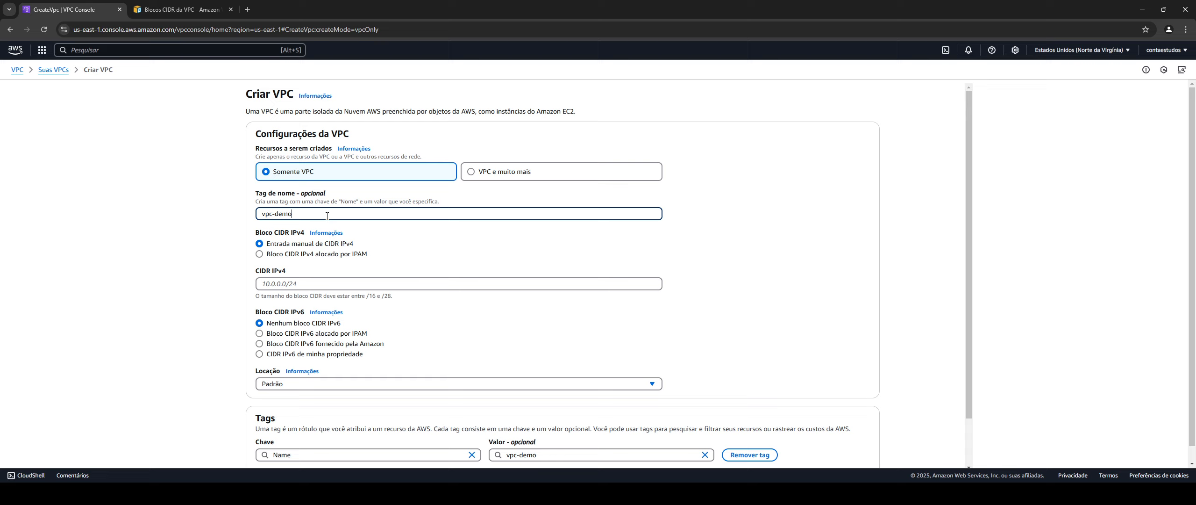
{"action": "triple_click", "coordinate": [283, 213]}
{"action": "left_click", "coordinate": [302, 283]}
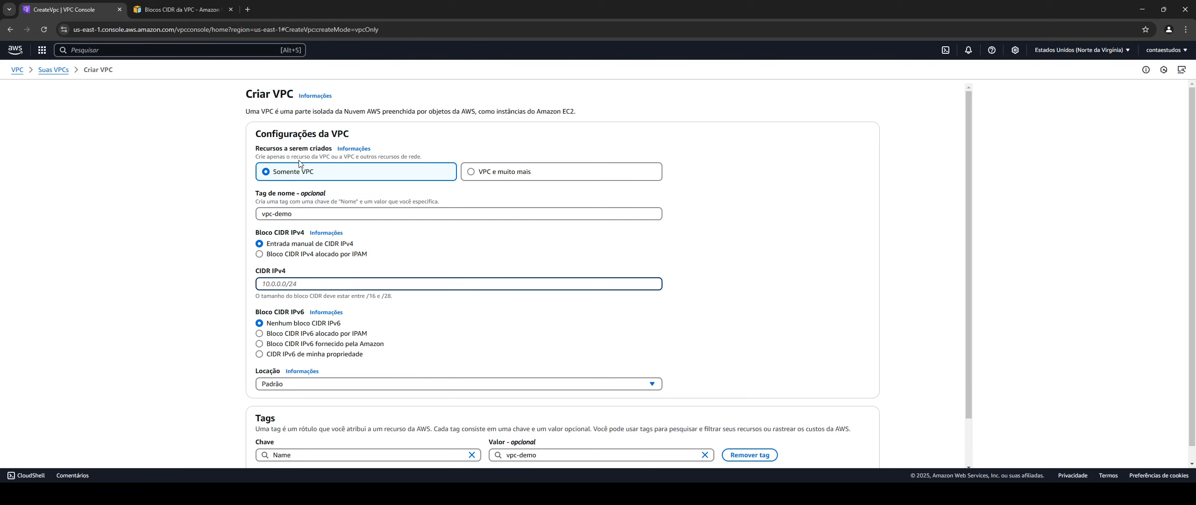
Switch to the VPC CIDR blocks documentation and examine the permitted IPv4 netmask sizes
{"action": "left_click", "coordinate": [173, 7]}
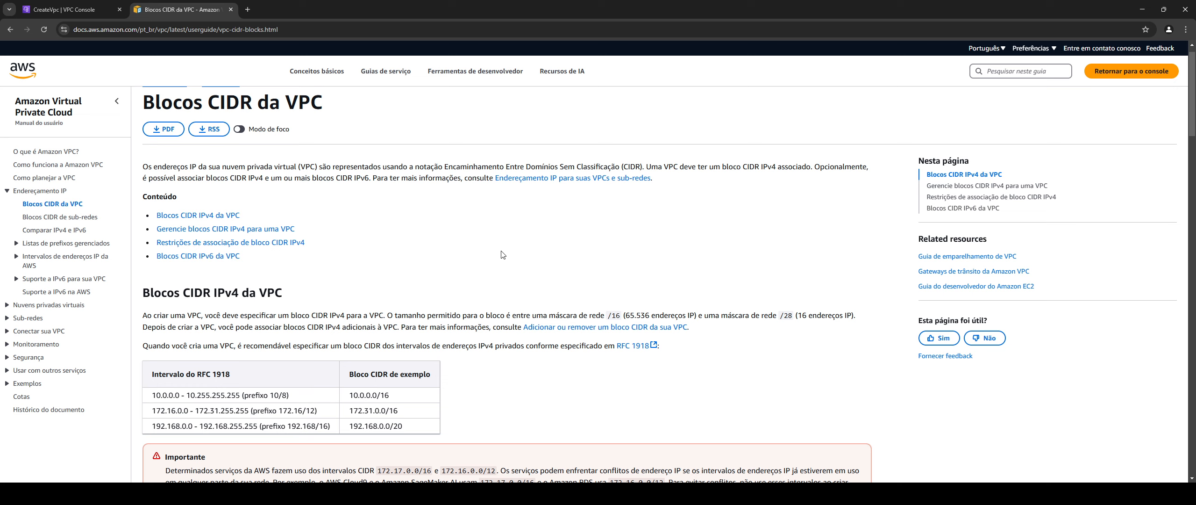
{"action": "scroll", "coordinate": [234, 331], "scroll_direction": "down", "scroll_amount": 1}
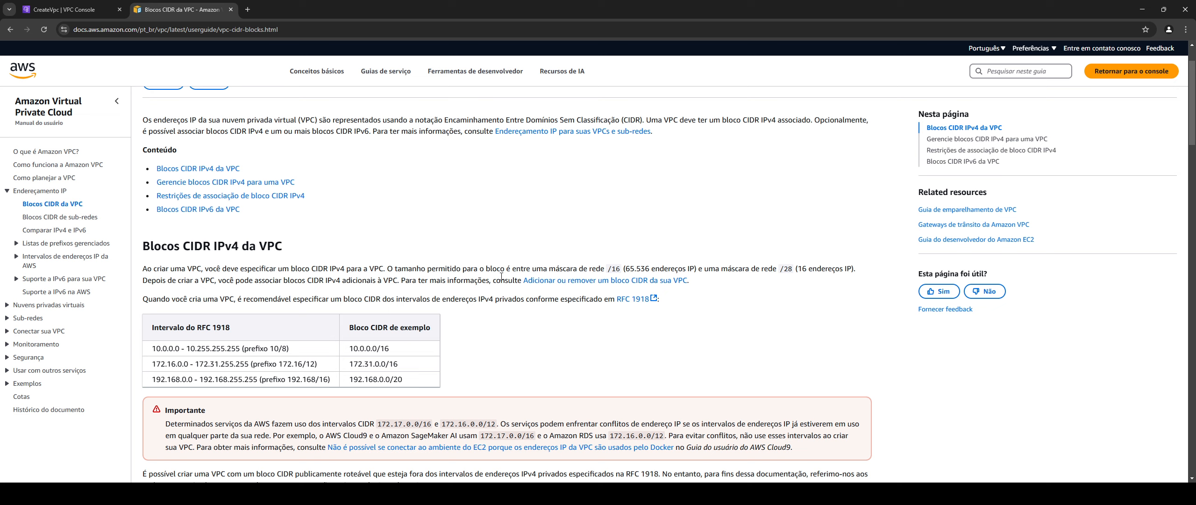
{"action": "left_click_drag", "start_coordinate": [610, 268], "coordinate": [619, 269]}
{"action": "left_click_drag", "start_coordinate": [779, 269], "coordinate": [797, 272]}
{"action": "left_click", "coordinate": [794, 300]}
{"action": "left_click_drag", "start_coordinate": [609, 269], "coordinate": [624, 268]}
{"action": "left_click_drag", "start_coordinate": [779, 268], "coordinate": [792, 267]}
{"action": "left_click", "coordinate": [792, 291]}
{"action": "left_click_drag", "start_coordinate": [793, 270], "coordinate": [778, 268]}
Examine the three RFC 1918 private IPv4 ranges in the documentation's table
{"action": "left_click_drag", "start_coordinate": [152, 350], "coordinate": [241, 347]}
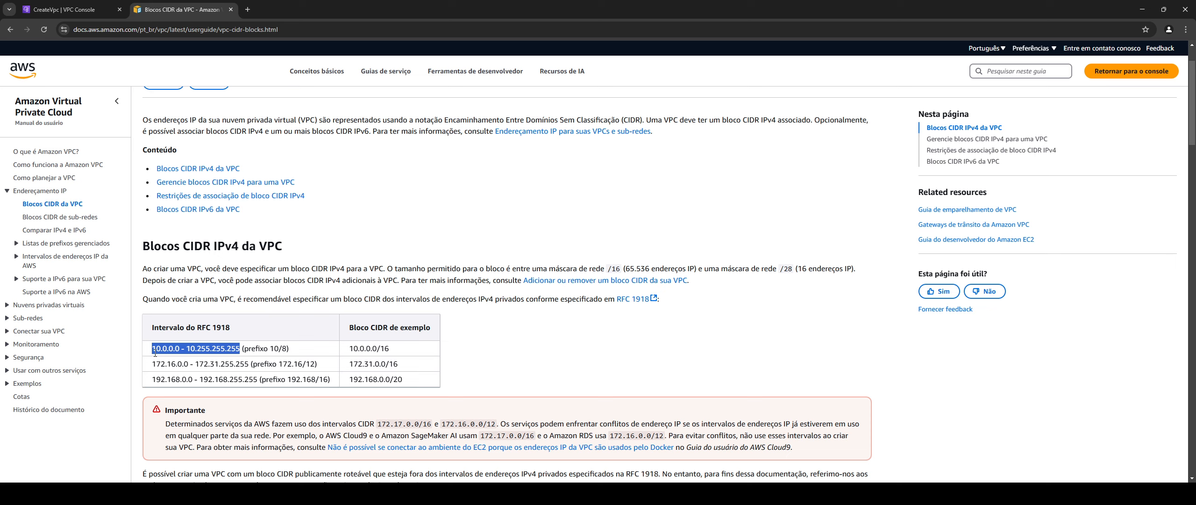
{"action": "left_click_drag", "start_coordinate": [152, 348], "coordinate": [232, 348]}
{"action": "left_click_drag", "start_coordinate": [148, 364], "coordinate": [220, 364]}
{"action": "left_click_drag", "start_coordinate": [331, 379], "coordinate": [151, 387]}
Read through the guidance on managing a VPC's IPv4 CIDR blocks, and return to the 10.0.0.0 range
{"action": "scroll", "coordinate": [434, 411], "scroll_direction": "down", "scroll_amount": 3}
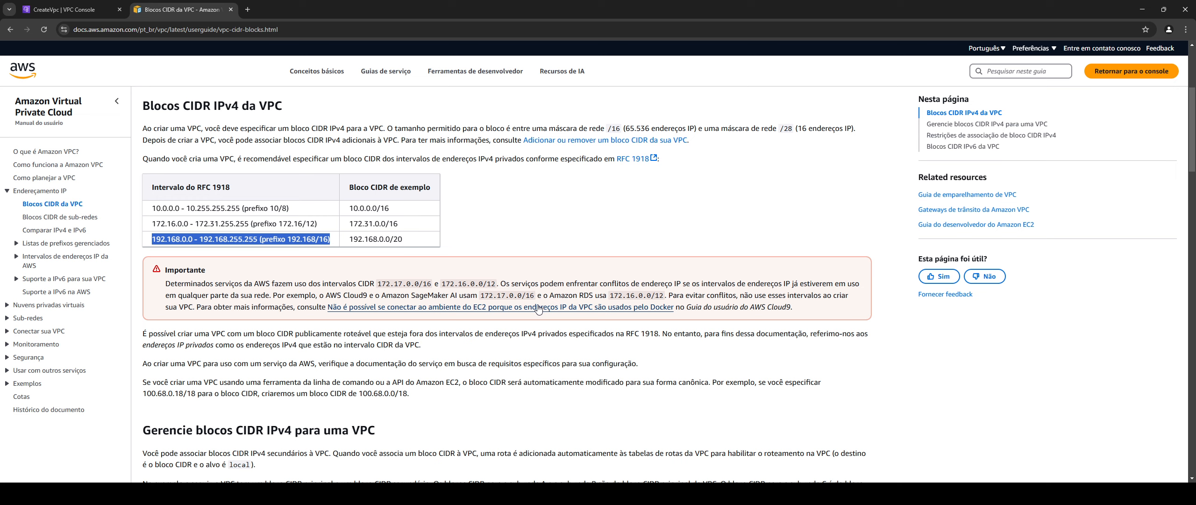
{"action": "scroll", "coordinate": [539, 309], "scroll_direction": "down", "scroll_amount": 2}
{"action": "scroll", "coordinate": [538, 308], "scroll_direction": "down", "scroll_amount": 6}
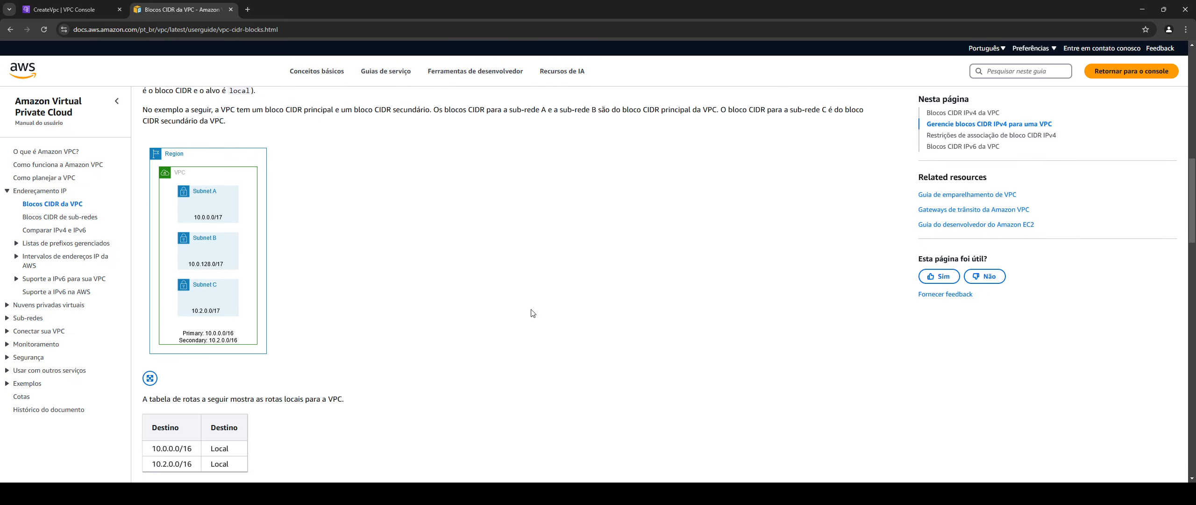
{"action": "scroll", "coordinate": [533, 312], "scroll_direction": "up", "scroll_amount": 3}
{"action": "scroll", "coordinate": [533, 311], "scroll_direction": "down", "scroll_amount": 4}
{"action": "scroll", "coordinate": [533, 307], "scroll_direction": "up", "scroll_amount": 5}
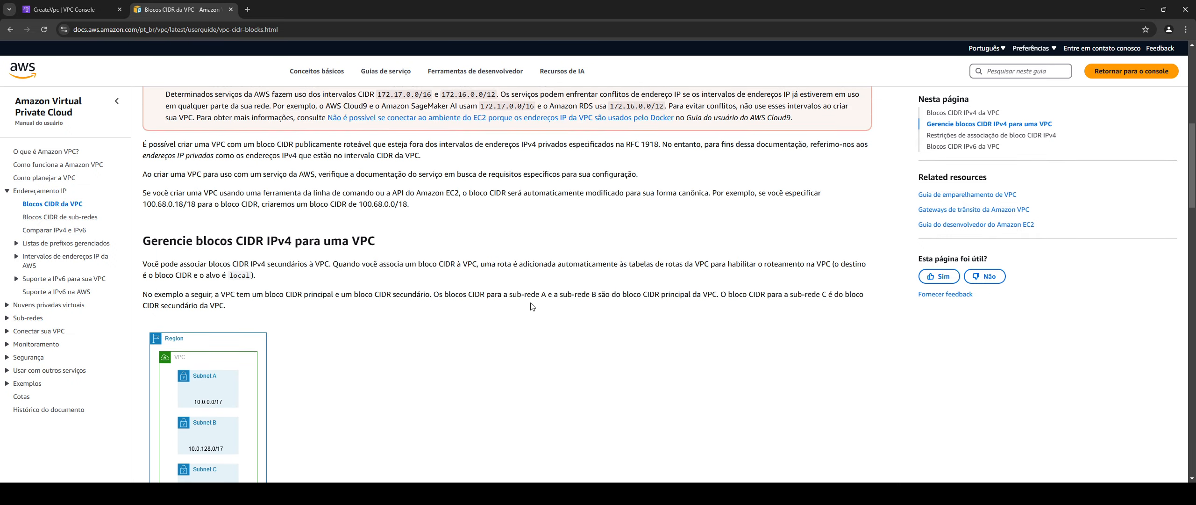
{"action": "scroll", "coordinate": [533, 306], "scroll_direction": "up", "scroll_amount": 3}
{"action": "scroll", "coordinate": [533, 307], "scroll_direction": "up", "scroll_amount": 2}
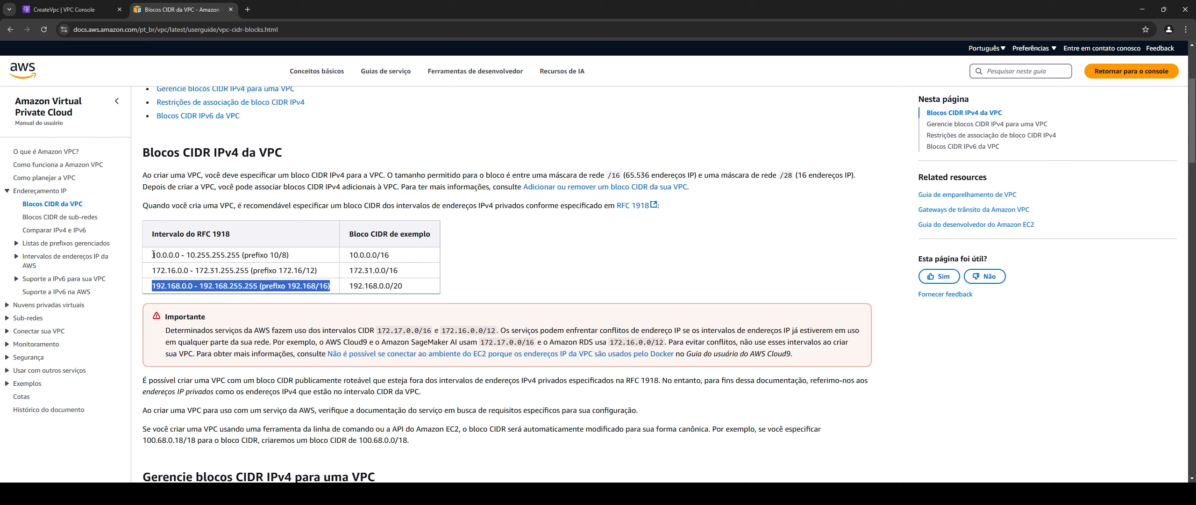
{"action": "left_click_drag", "start_coordinate": [153, 255], "coordinate": [182, 255]}
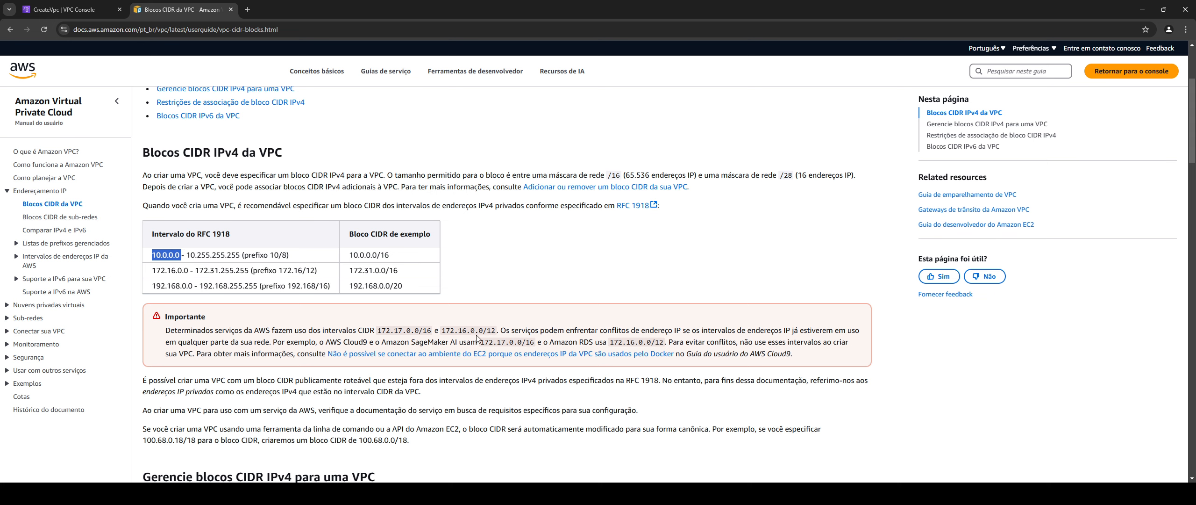
{"action": "scroll", "coordinate": [477, 336], "scroll_direction": "up", "scroll_amount": 1}
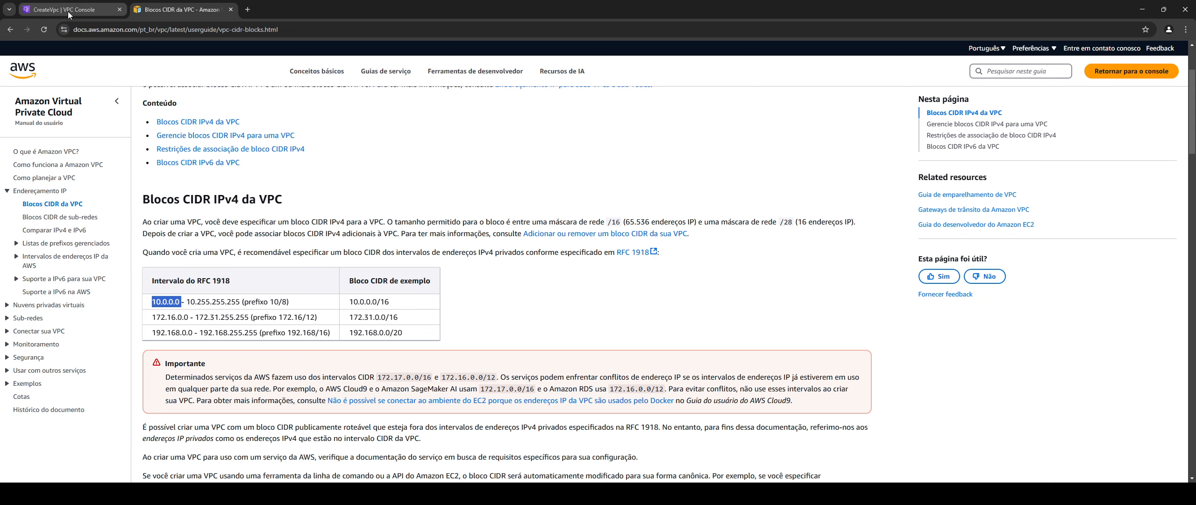
Return to the VPC creation form, set the IPv4 CIDR to 10.0.0.0/16 and create the VPC
{"action": "left_click", "coordinate": [69, 11]}
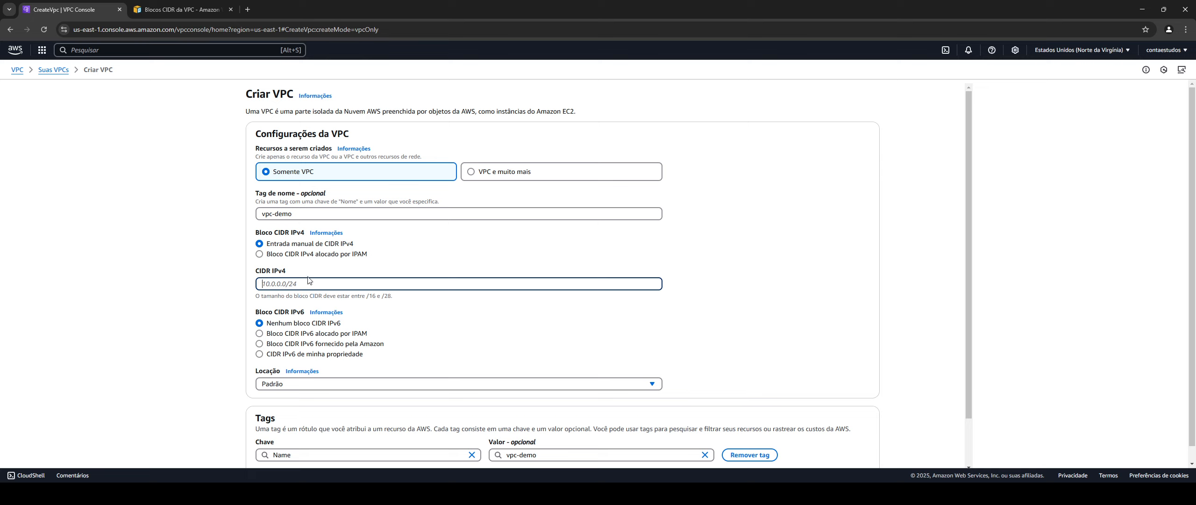
{"action": "type", "text": "10.0.0.0/16"}
{"action": "left_click", "coordinate": [444, 315]}
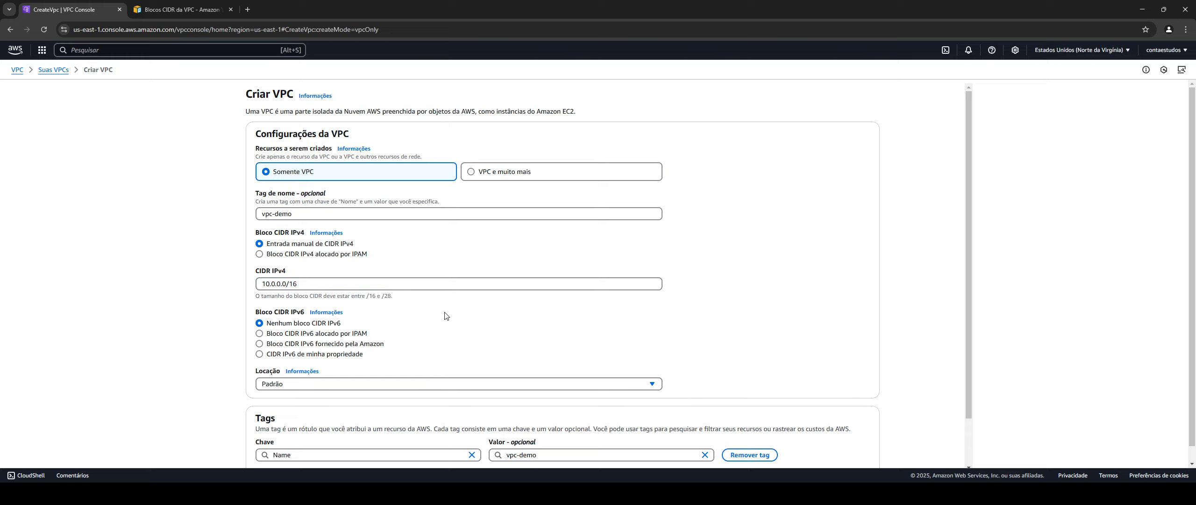
{"action": "scroll", "coordinate": [420, 323], "scroll_direction": "down", "scroll_amount": 3}
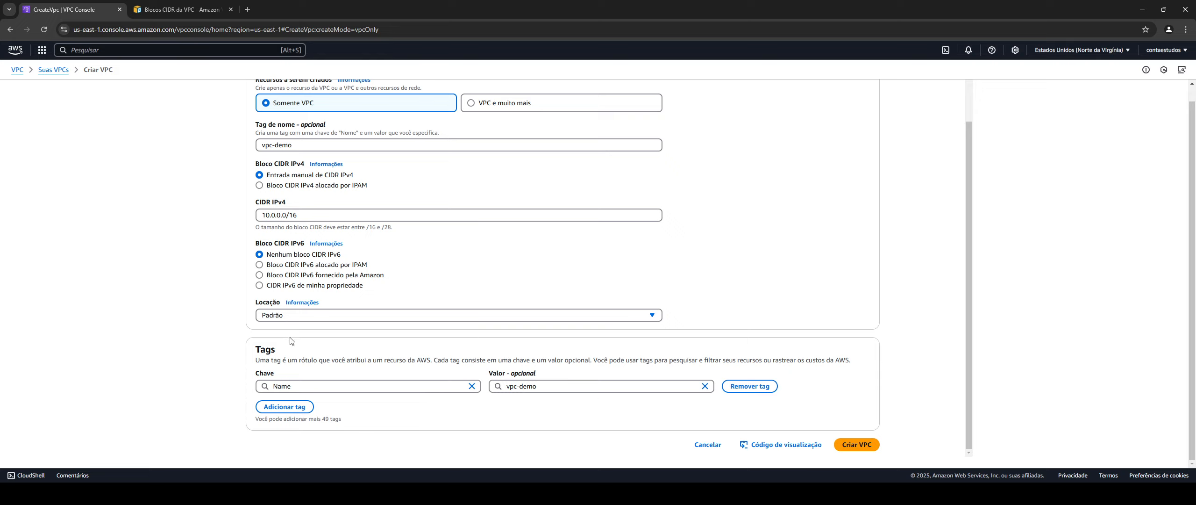
{"action": "left_click", "coordinate": [857, 447]}
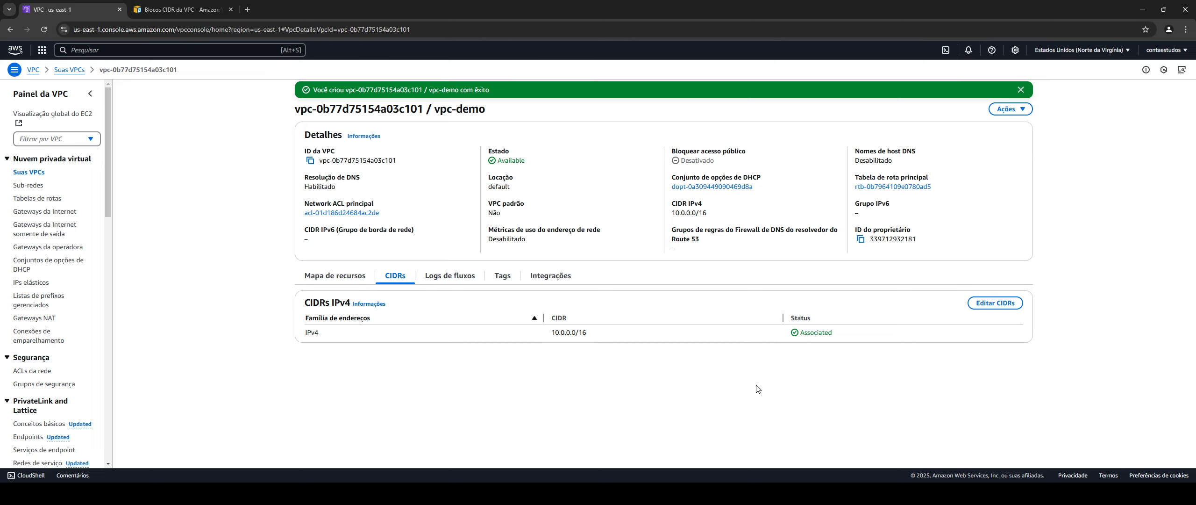
Open vpc-demo's CIDR editing page, view the options for adding an IPv4 CIDR, and close it without adding one
{"action": "left_click", "coordinate": [995, 303]}
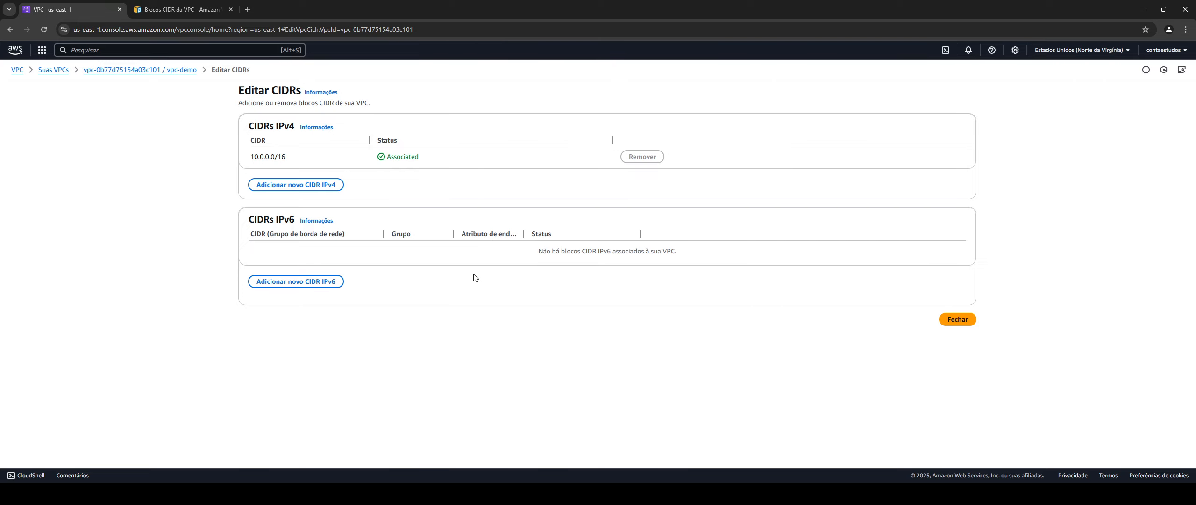
{"action": "left_click", "coordinate": [182, 10]}
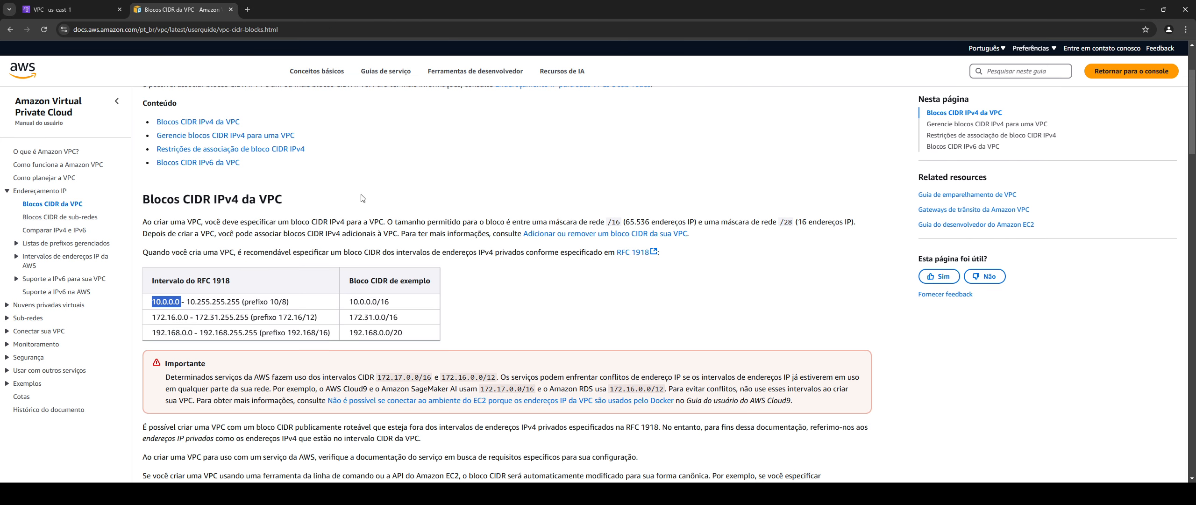
{"action": "left_click", "coordinate": [74, 10]}
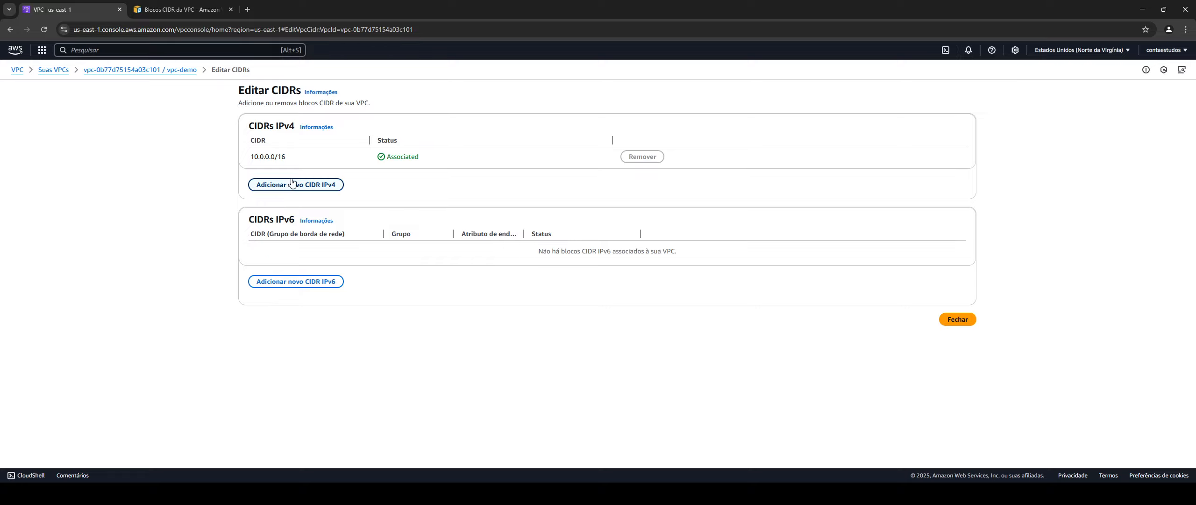
{"action": "left_click", "coordinate": [306, 193]}
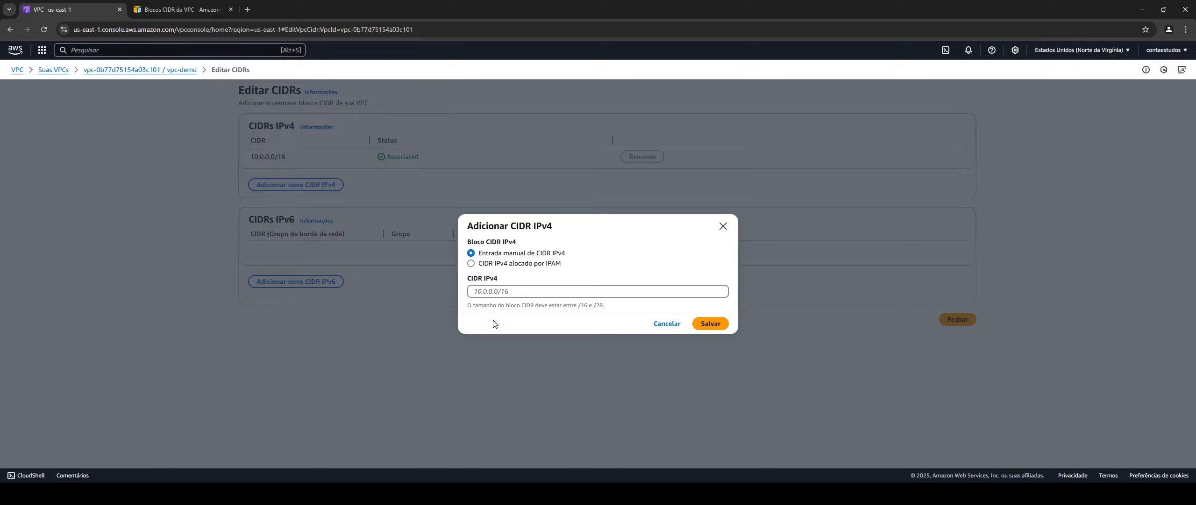
{"action": "left_click", "coordinate": [678, 324]}
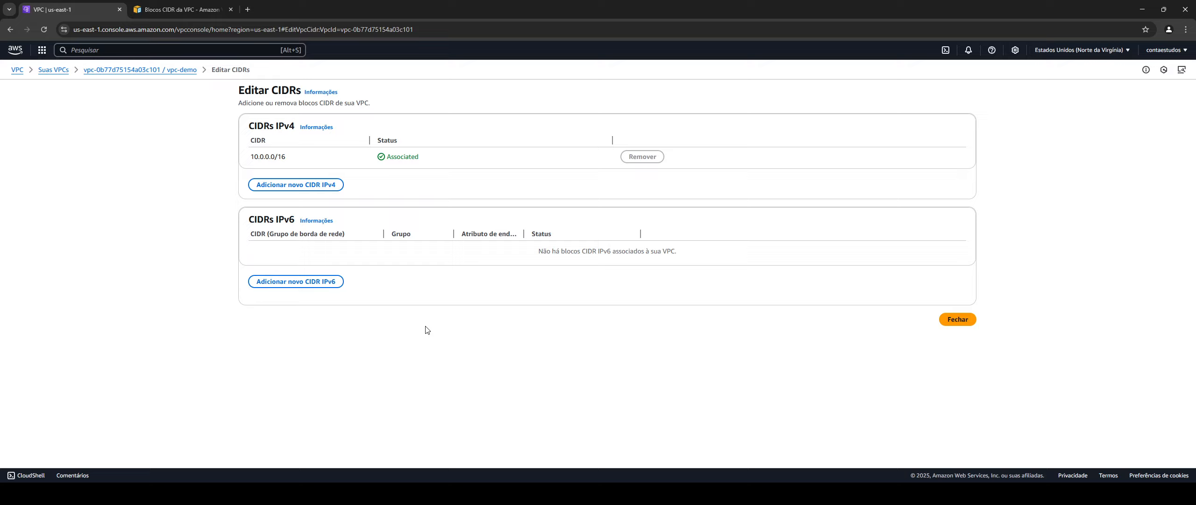
{"action": "left_click", "coordinate": [959, 320]}
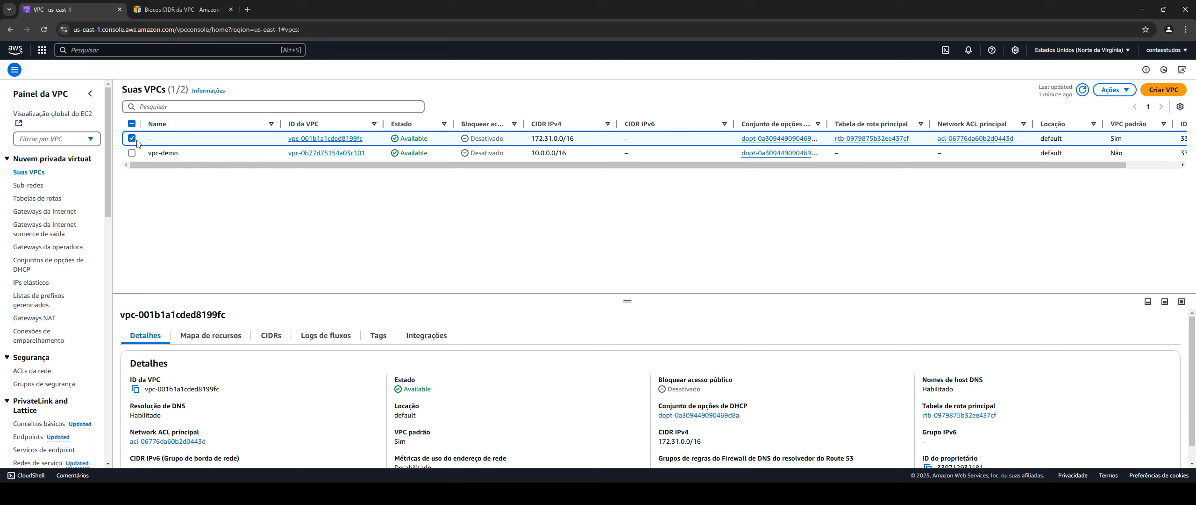
Select vpc-demo in the VPC list and review its details, resource map and CIDRs
{"action": "left_click", "coordinate": [148, 154]}
{"action": "scroll", "coordinate": [373, 409], "scroll_direction": "down", "scroll_amount": 1}
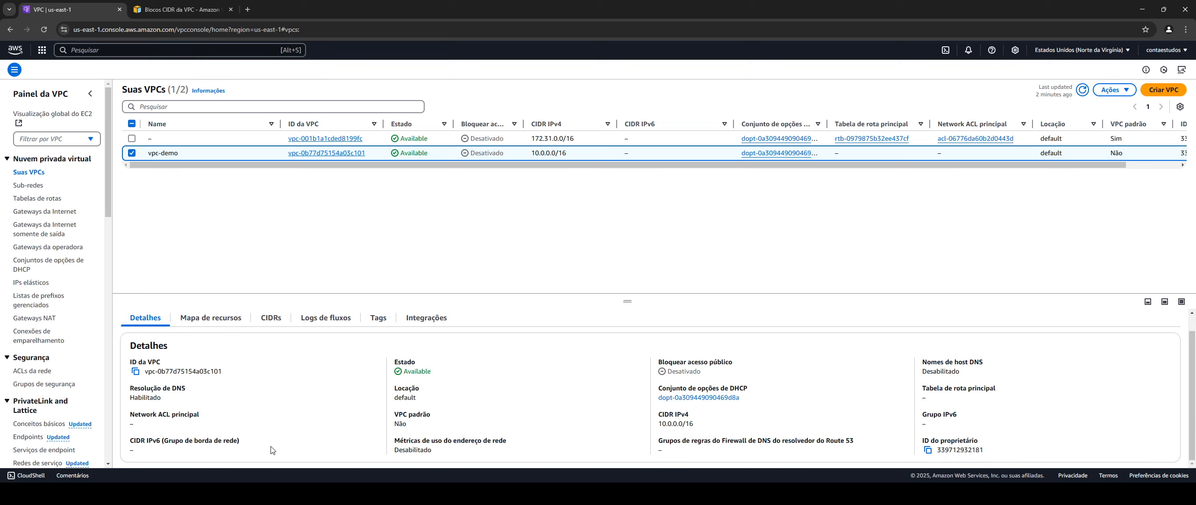
{"action": "left_click", "coordinate": [224, 318]}
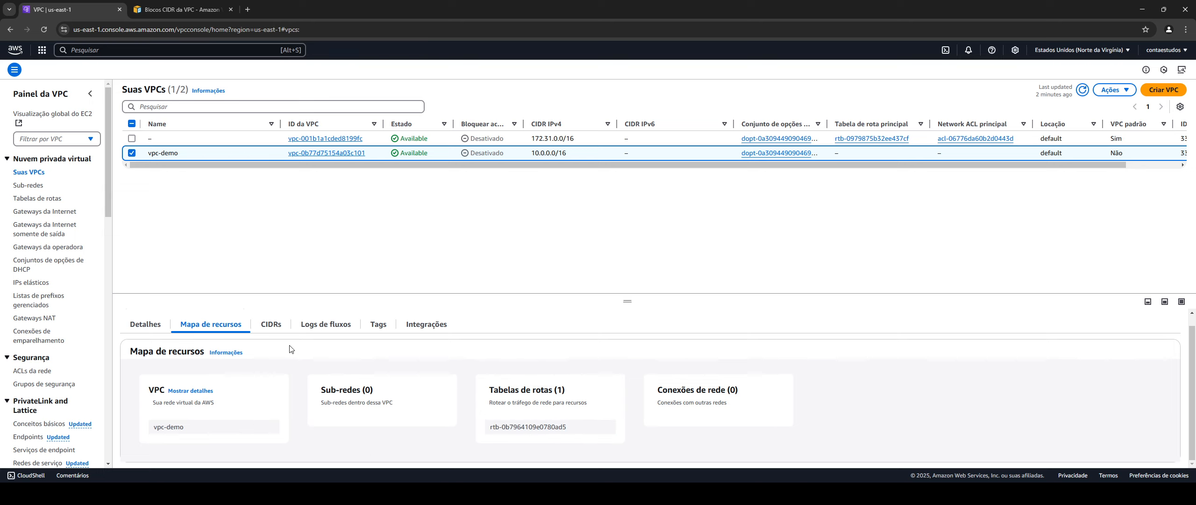
{"action": "left_click", "coordinate": [277, 330]}
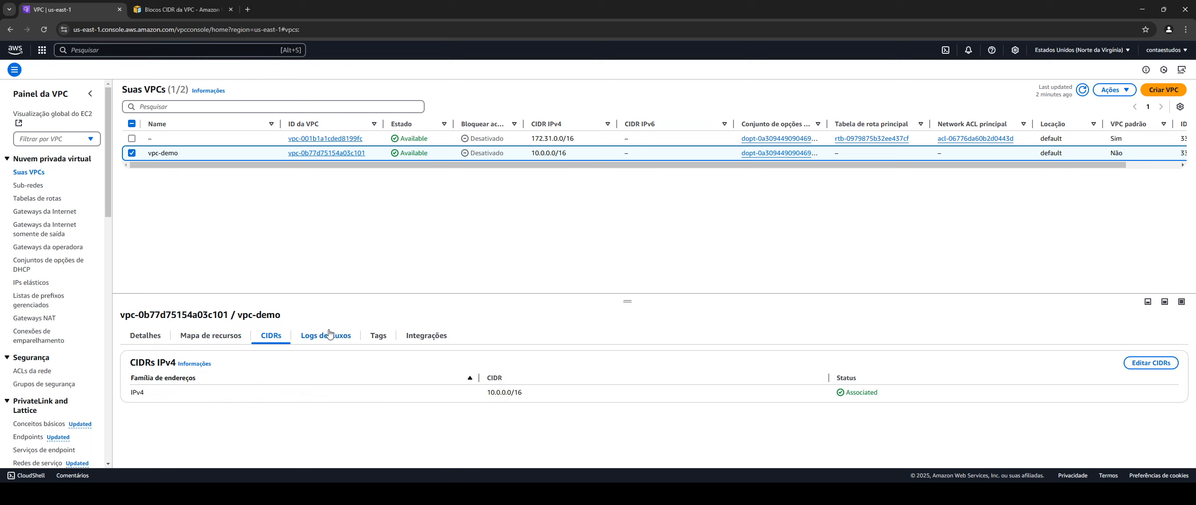